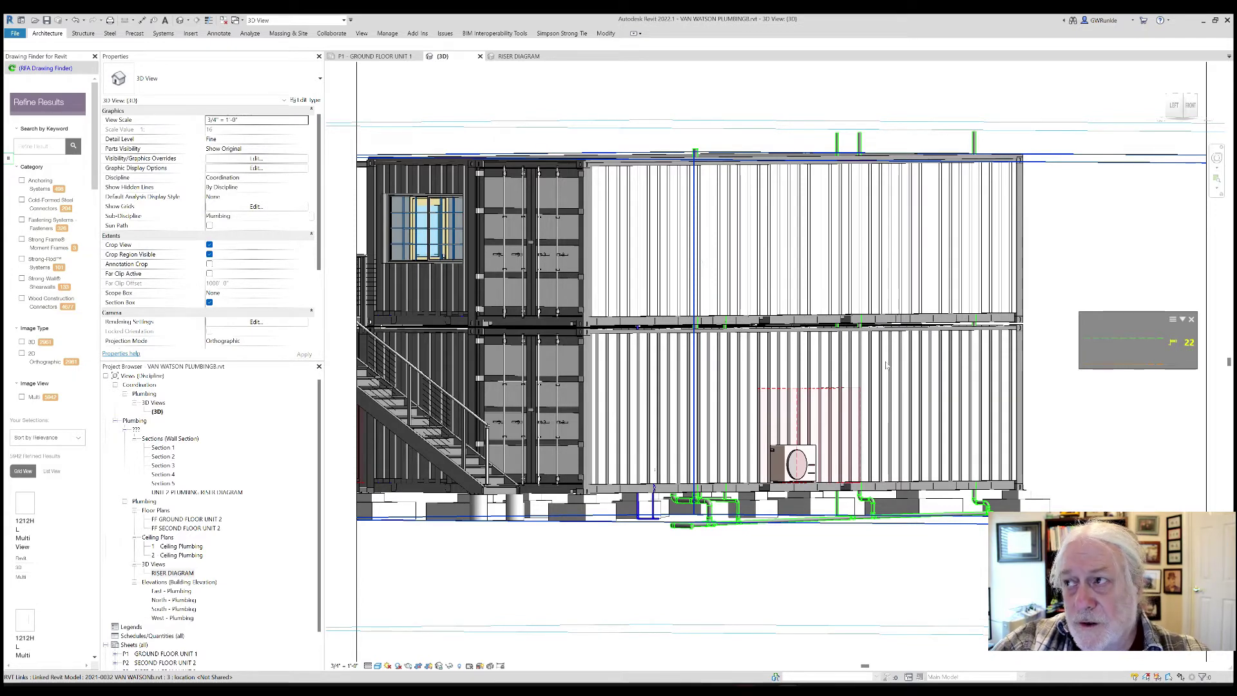
Examine the water supply and drain pipes beneath the ground-floor container in the 3D view.
{"action": "left_click", "coordinate": [1190, 106]}
{"action": "middle_click_drag", "start_coordinate": [896, 283], "coordinate": [837, 381], "text": "shift"}
{"action": "scroll", "coordinate": [772, 407], "scroll_direction": "up", "scroll_amount": 6}
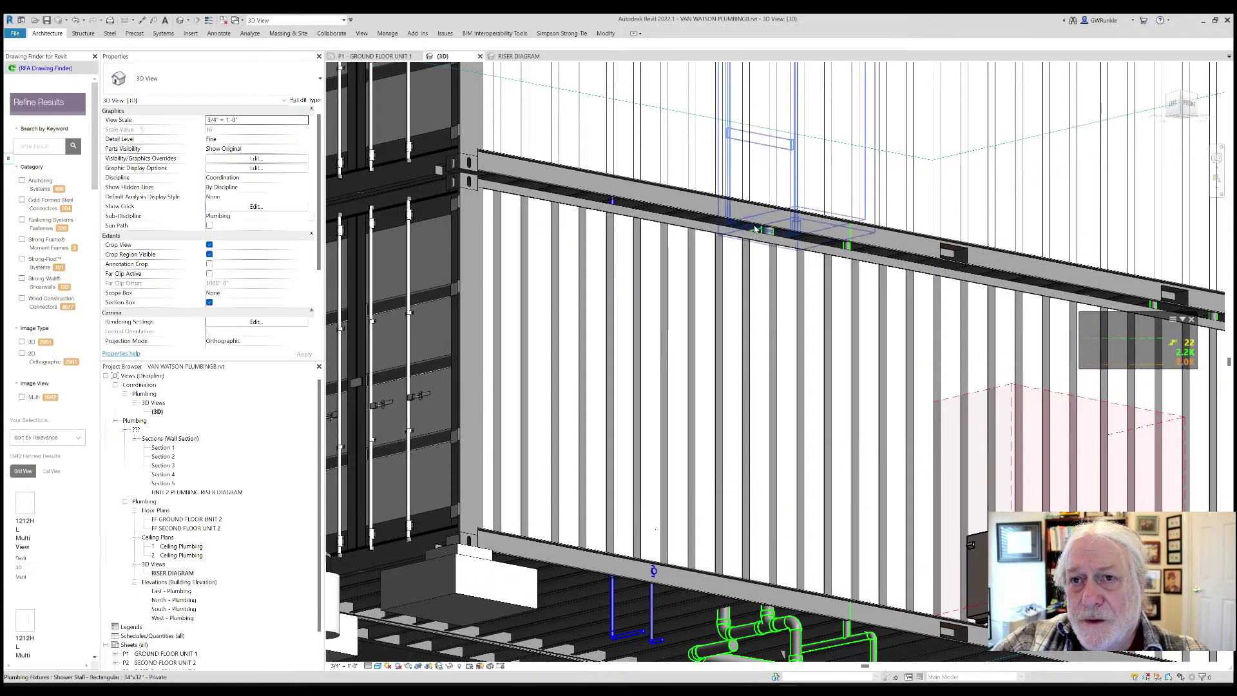
{"action": "middle_click_drag", "start_coordinate": [766, 315], "coordinate": [695, 478], "text": "shift"}
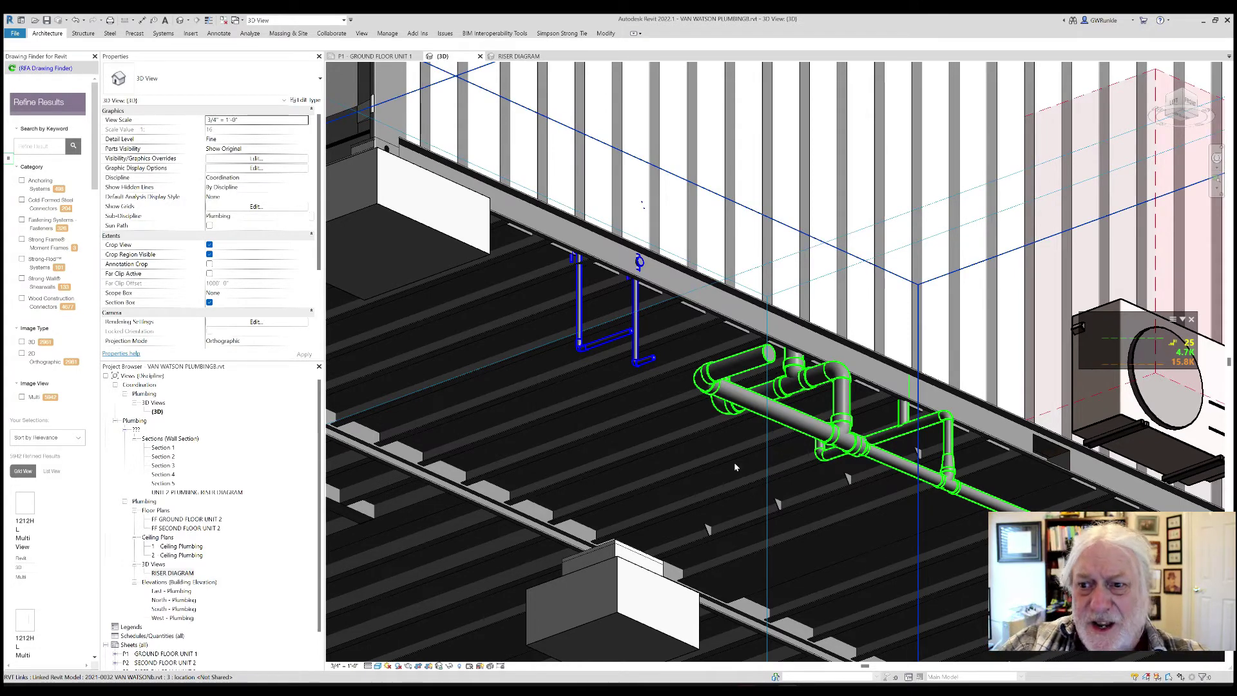
{"action": "scroll", "coordinate": [551, 501], "scroll_direction": "up", "scroll_amount": 4}
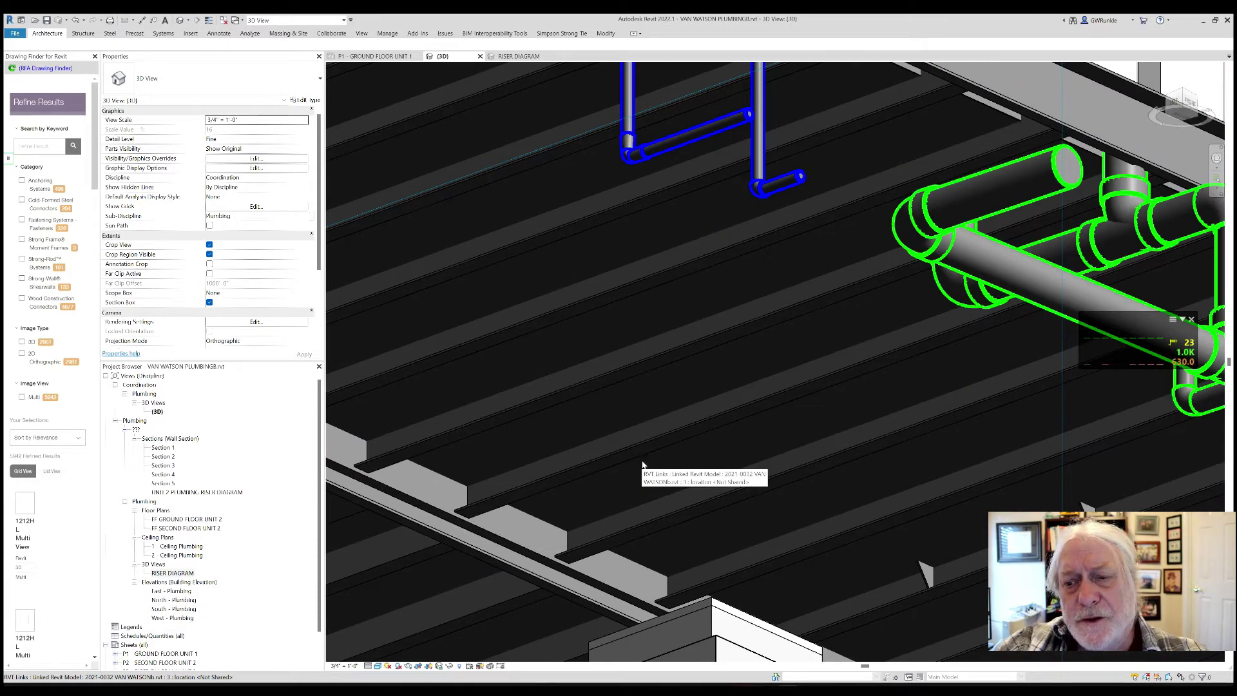
{"action": "scroll", "coordinate": [642, 464], "scroll_direction": "down", "scroll_amount": 4}
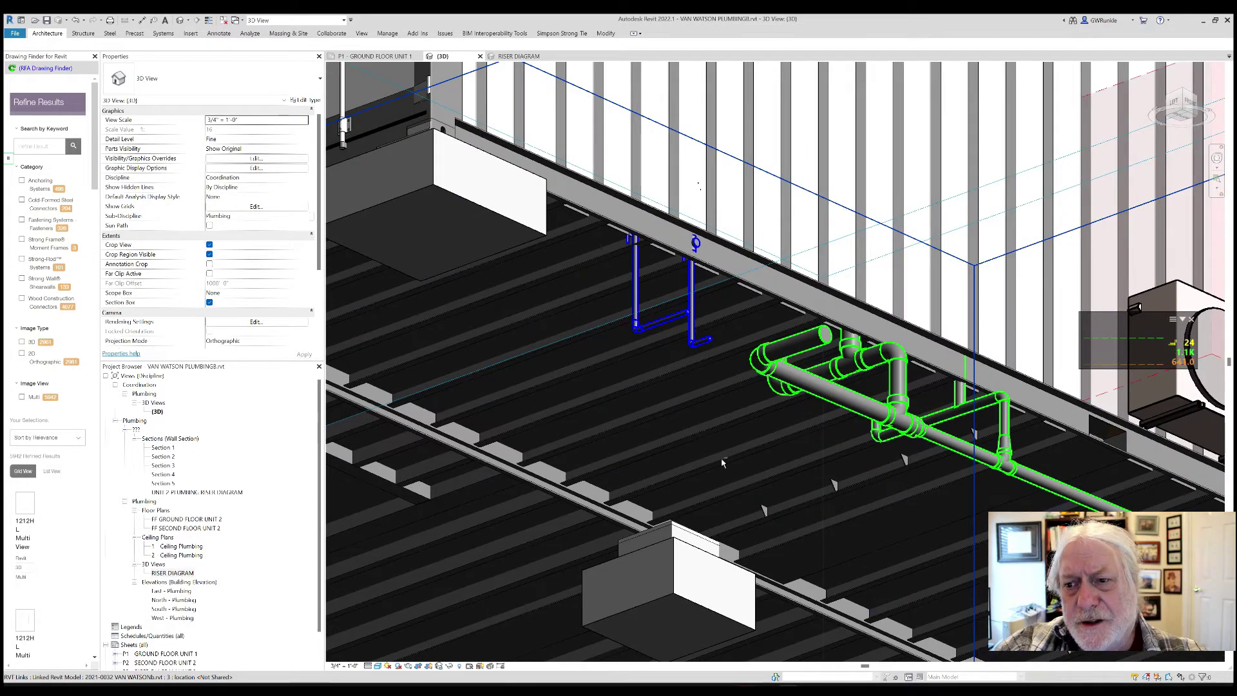
{"action": "middle_click_drag", "start_coordinate": [722, 462], "coordinate": [724, 488], "text": "shift"}
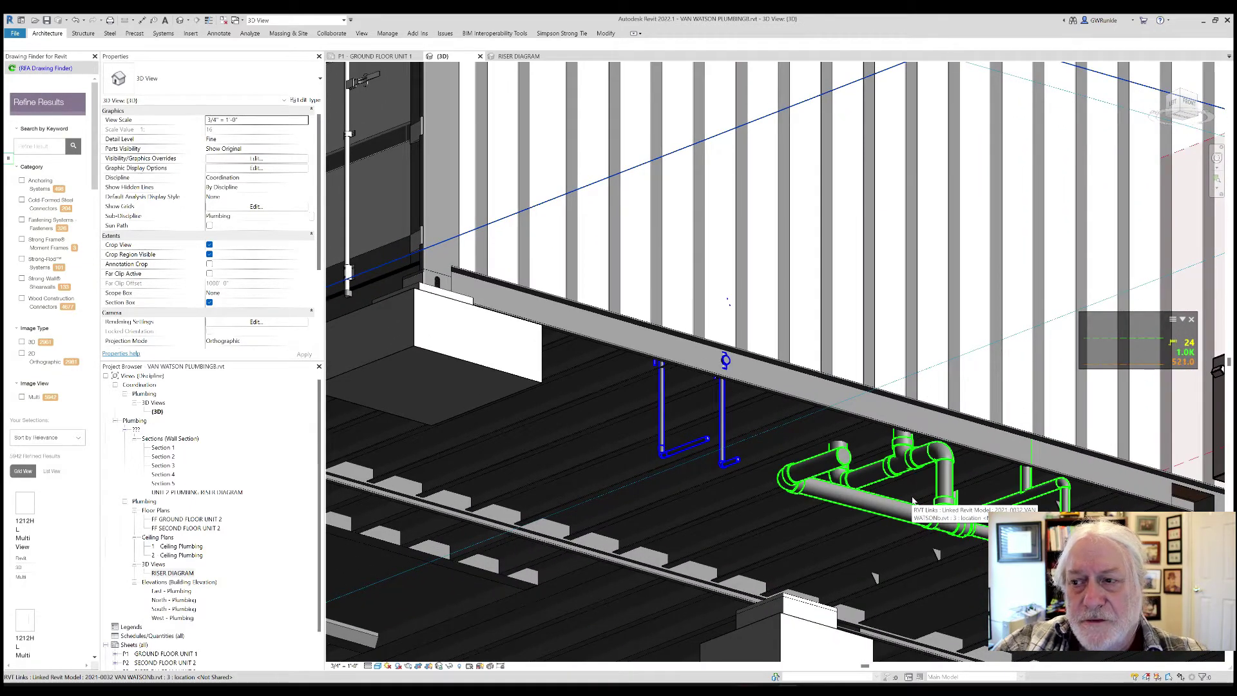
{"action": "middle_click_drag", "start_coordinate": [892, 487], "coordinate": [879, 478], "text": "shift"}
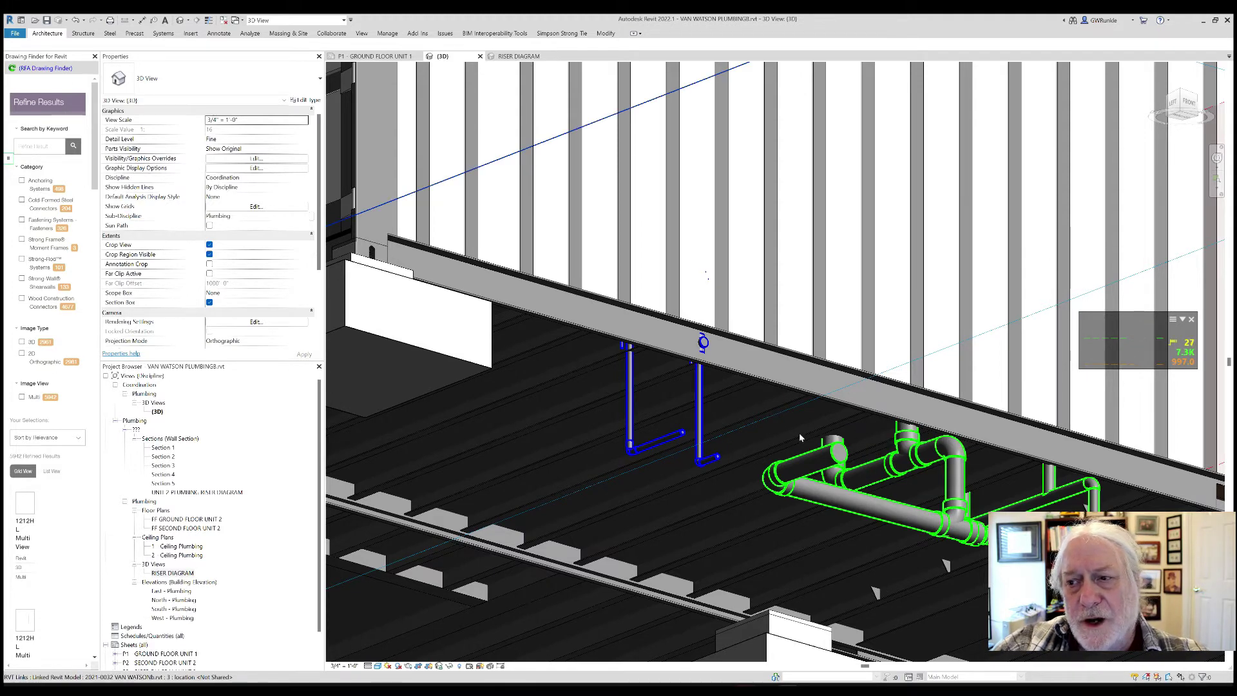
Examine the main drain run under the container, following it past the outdoor condenser unit to the far branch connections.
{"action": "middle_click_drag", "start_coordinate": [1027, 479], "coordinate": [837, 414]}
{"action": "middle_click_drag", "start_coordinate": [1005, 464], "coordinate": [754, 360]}
{"action": "middle_click_drag", "start_coordinate": [1053, 466], "coordinate": [984, 476]}
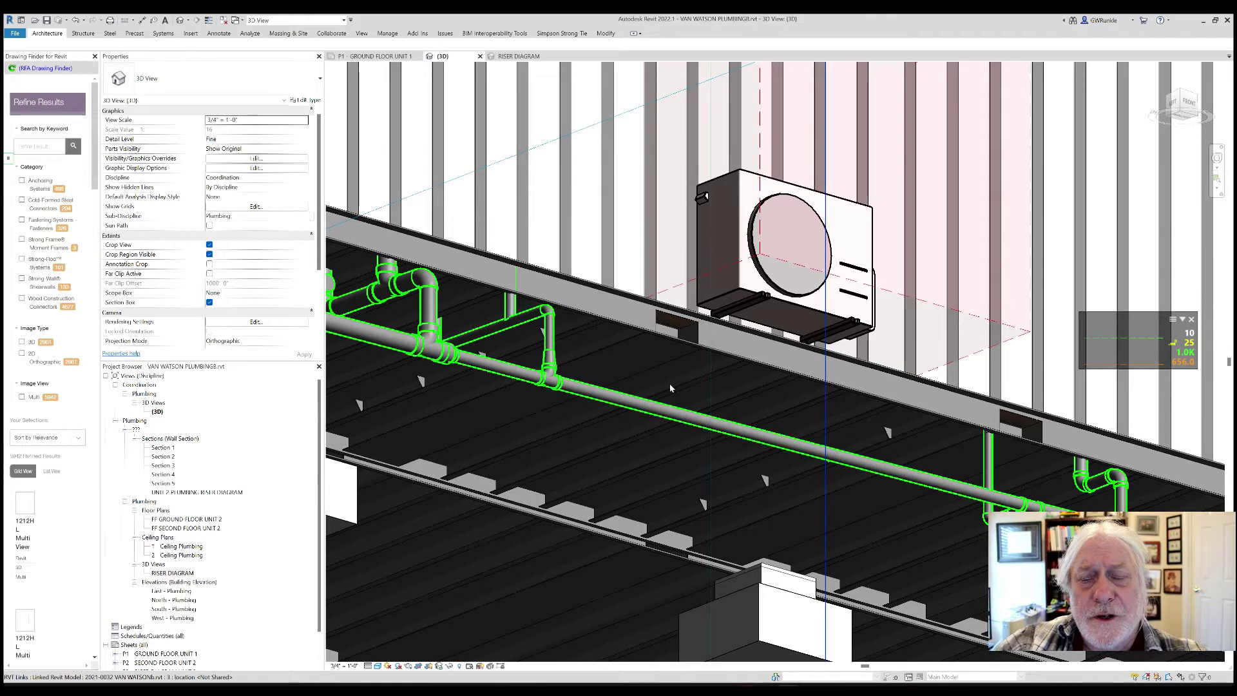
{"action": "scroll", "coordinate": [670, 384], "scroll_direction": "down", "scroll_amount": 3}
{"action": "scroll", "coordinate": [670, 388], "scroll_direction": "down", "scroll_amount": 1}
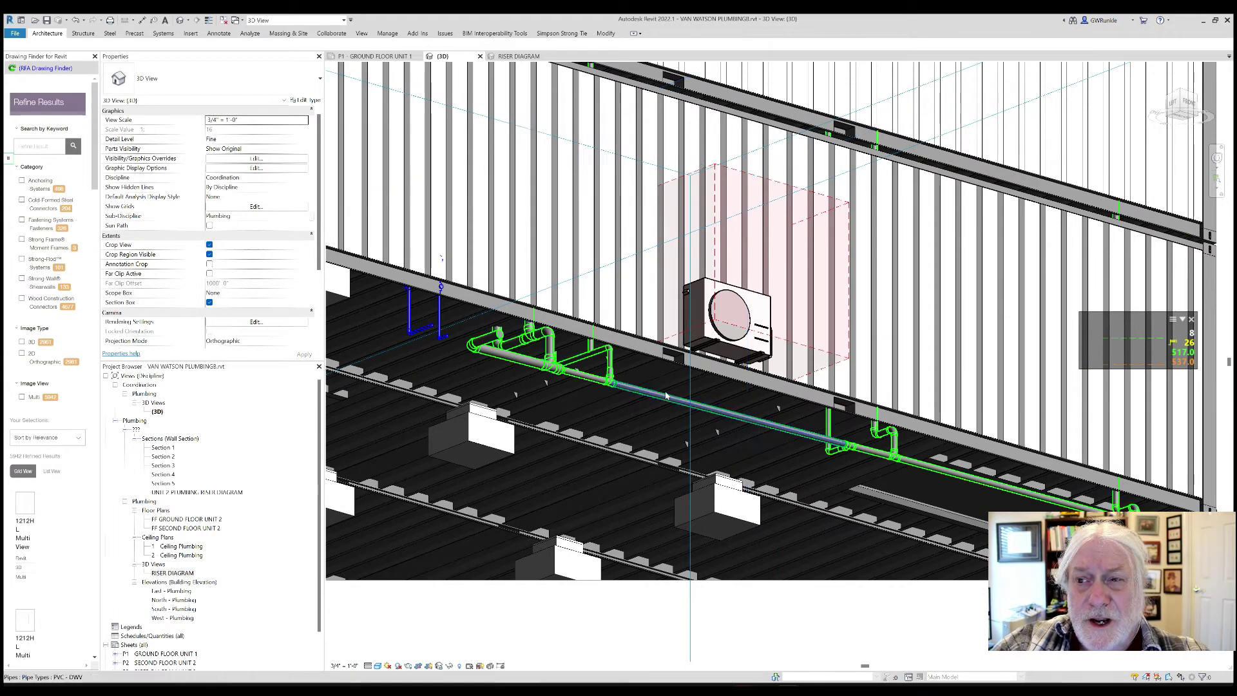
{"action": "scroll", "coordinate": [666, 396], "scroll_direction": "up", "scroll_amount": 5}
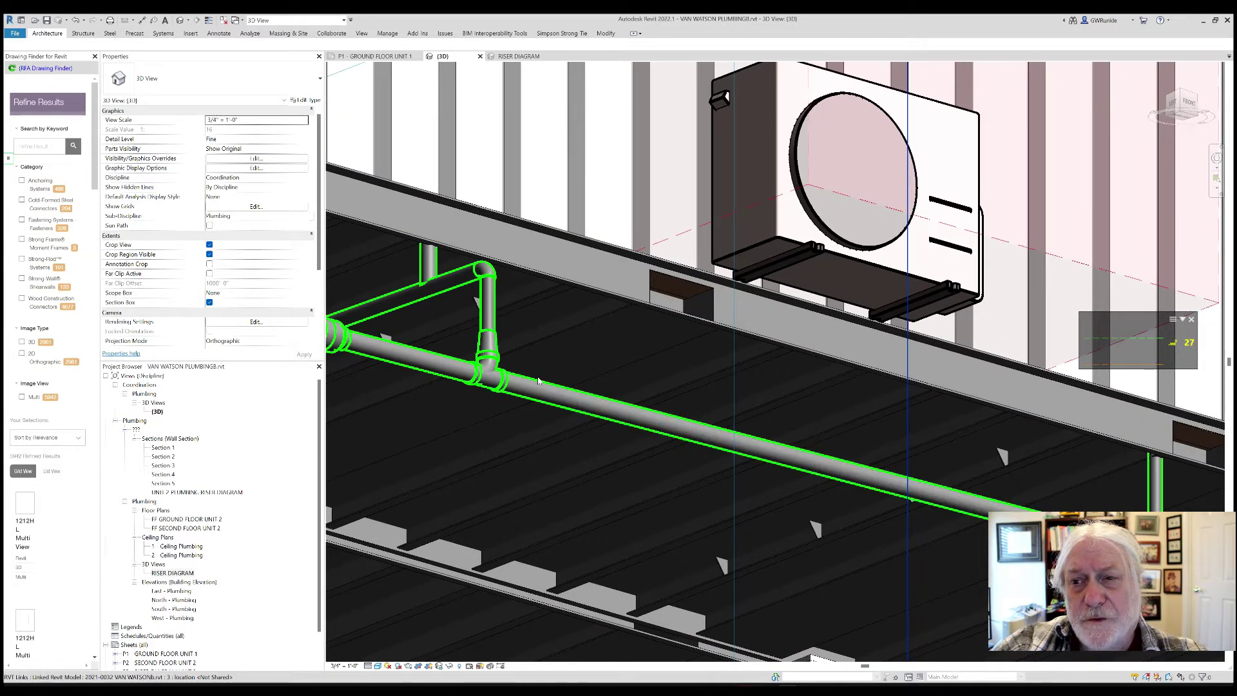
{"action": "scroll", "coordinate": [538, 380], "scroll_direction": "down", "scroll_amount": 2}
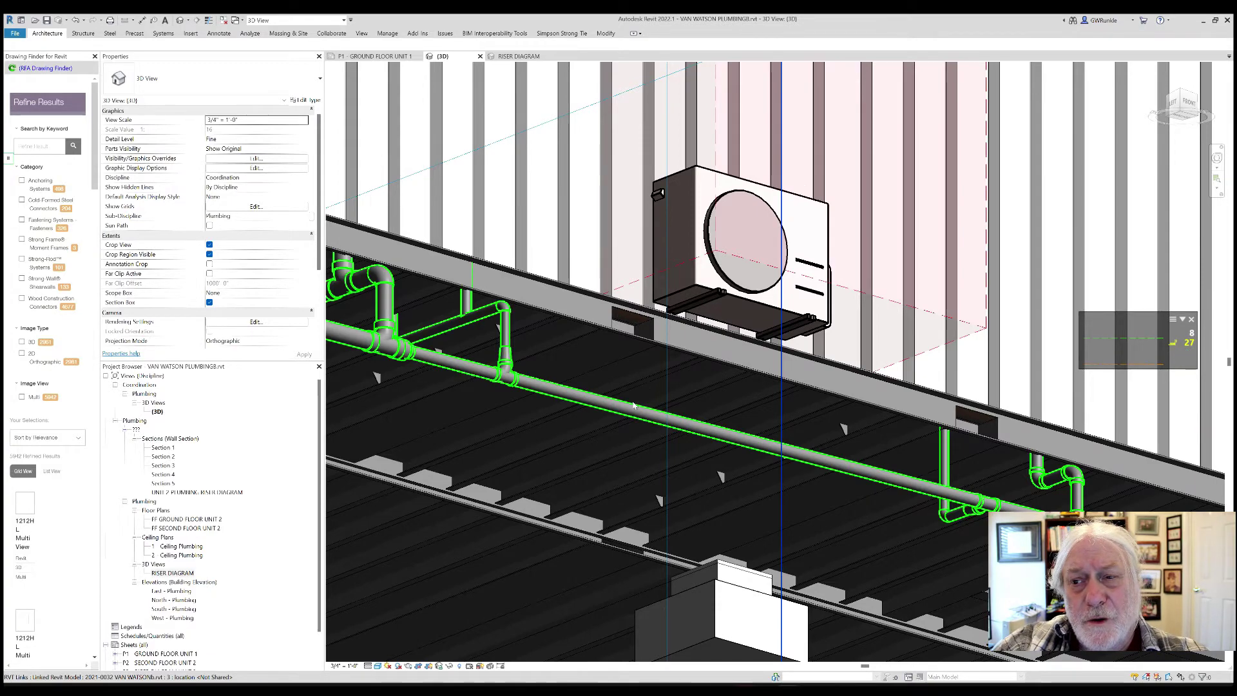
{"action": "scroll", "coordinate": [638, 394], "scroll_direction": "down", "scroll_amount": 5}
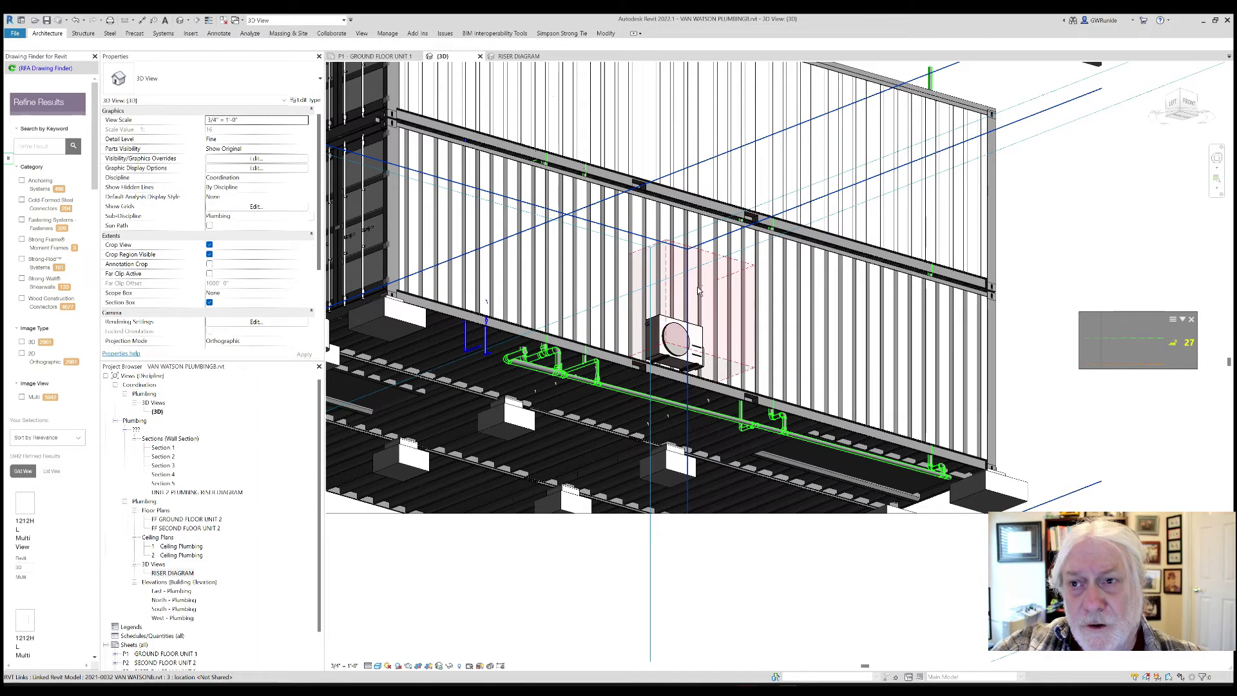
Examine the drain pipes passing through the gap between the two stacked containers and the complete building from outside.
{"action": "scroll", "coordinate": [699, 292], "scroll_direction": "down", "scroll_amount": 3}
{"action": "middle_click_drag", "start_coordinate": [699, 291], "coordinate": [555, 209], "text": "shift"}
{"action": "scroll", "coordinate": [587, 221], "scroll_direction": "up", "scroll_amount": 3}
{"action": "scroll", "coordinate": [541, 207], "scroll_direction": "up", "scroll_amount": 5}
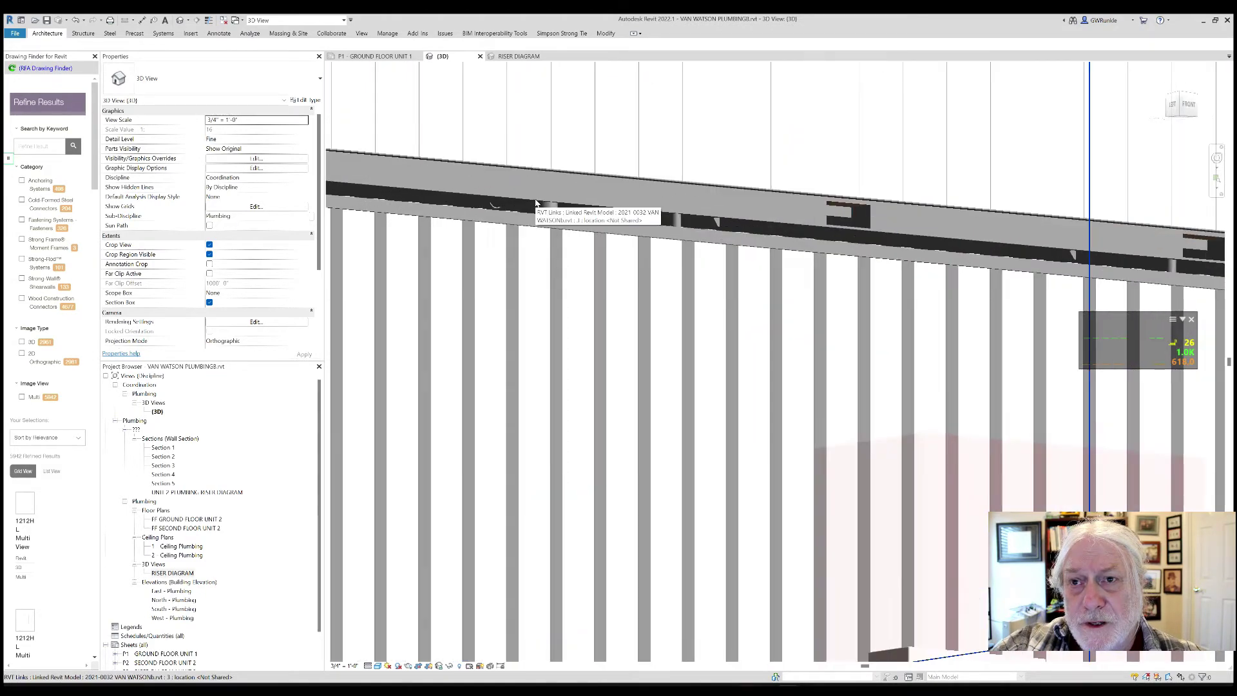
{"action": "scroll", "coordinate": [516, 207], "scroll_direction": "up", "scroll_amount": 4}
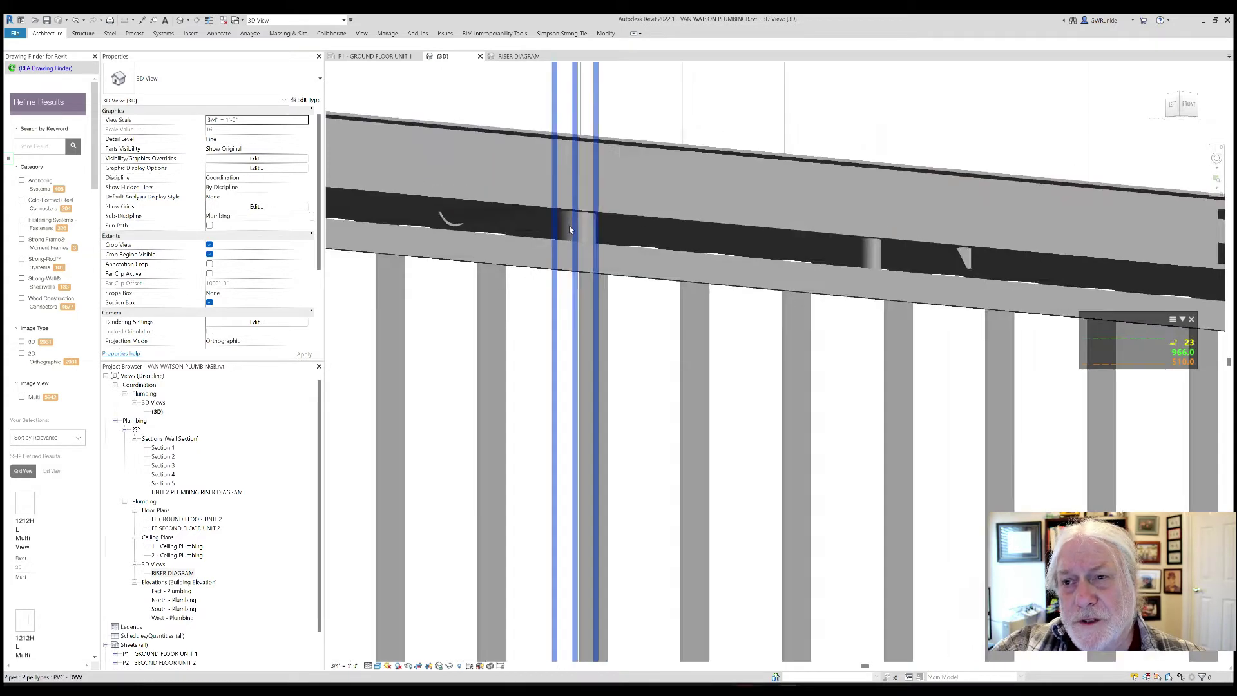
{"action": "scroll", "coordinate": [569, 229], "scroll_direction": "down", "scroll_amount": 5}
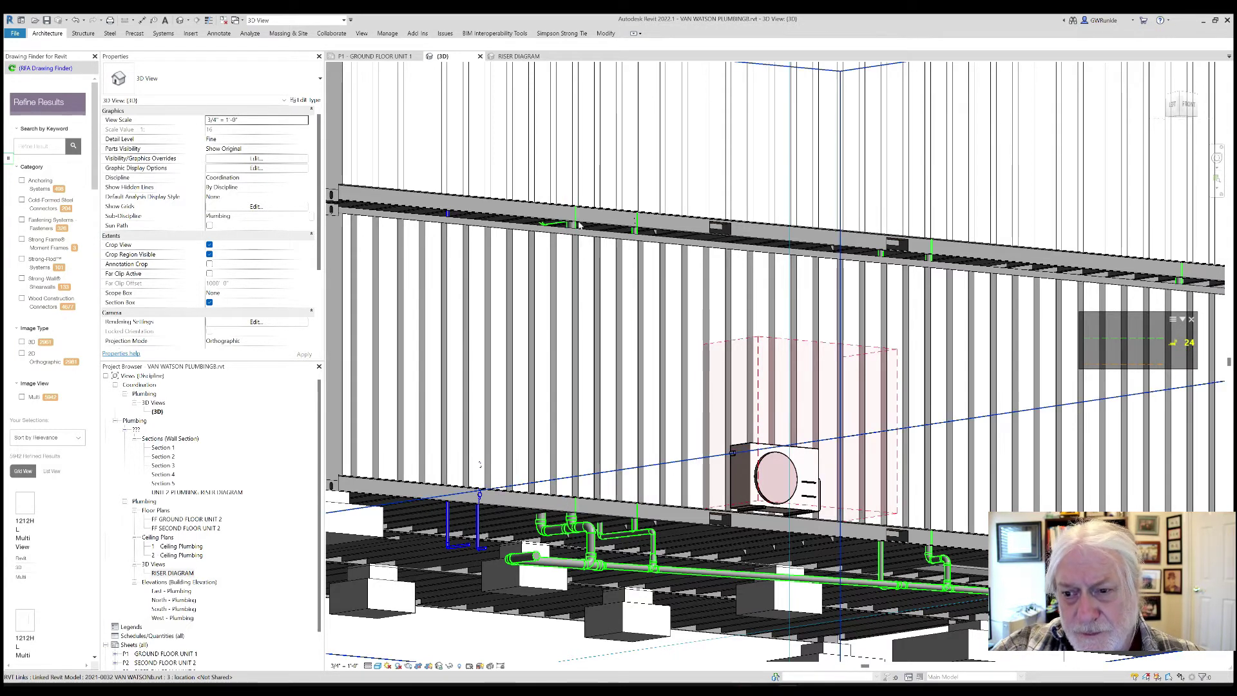
{"action": "scroll", "coordinate": [583, 306], "scroll_direction": "down", "scroll_amount": 3}
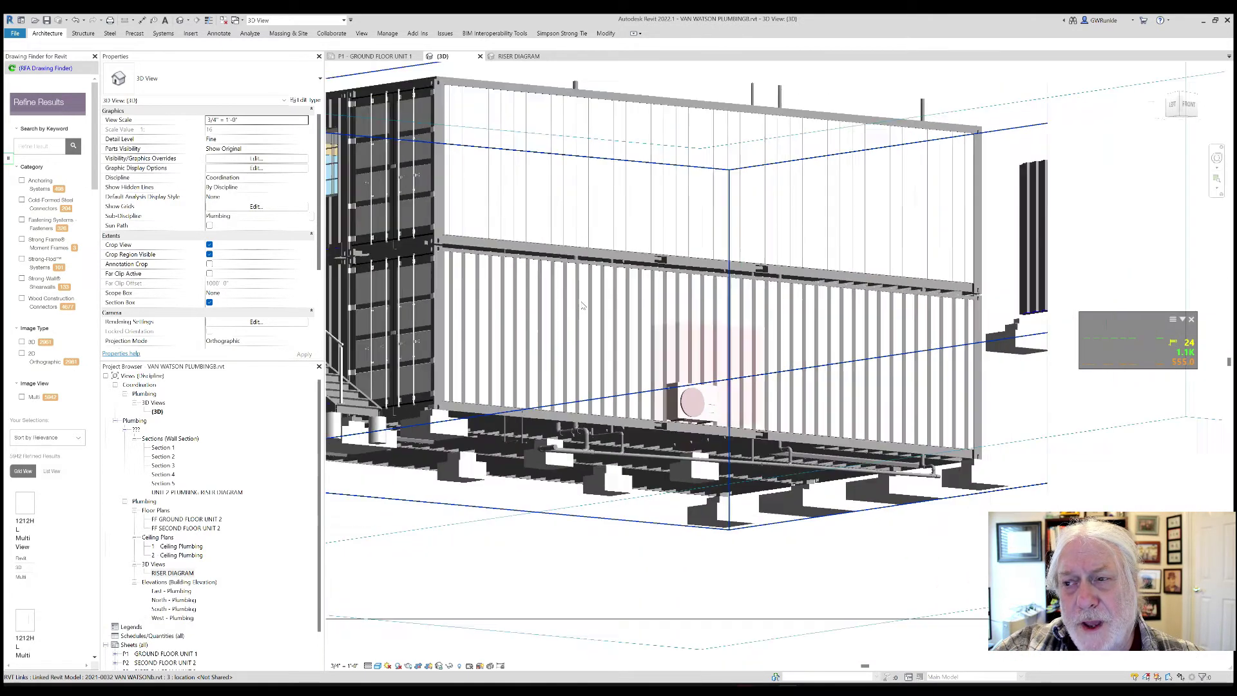
{"action": "scroll", "coordinate": [583, 305], "scroll_direction": "down", "scroll_amount": 1}
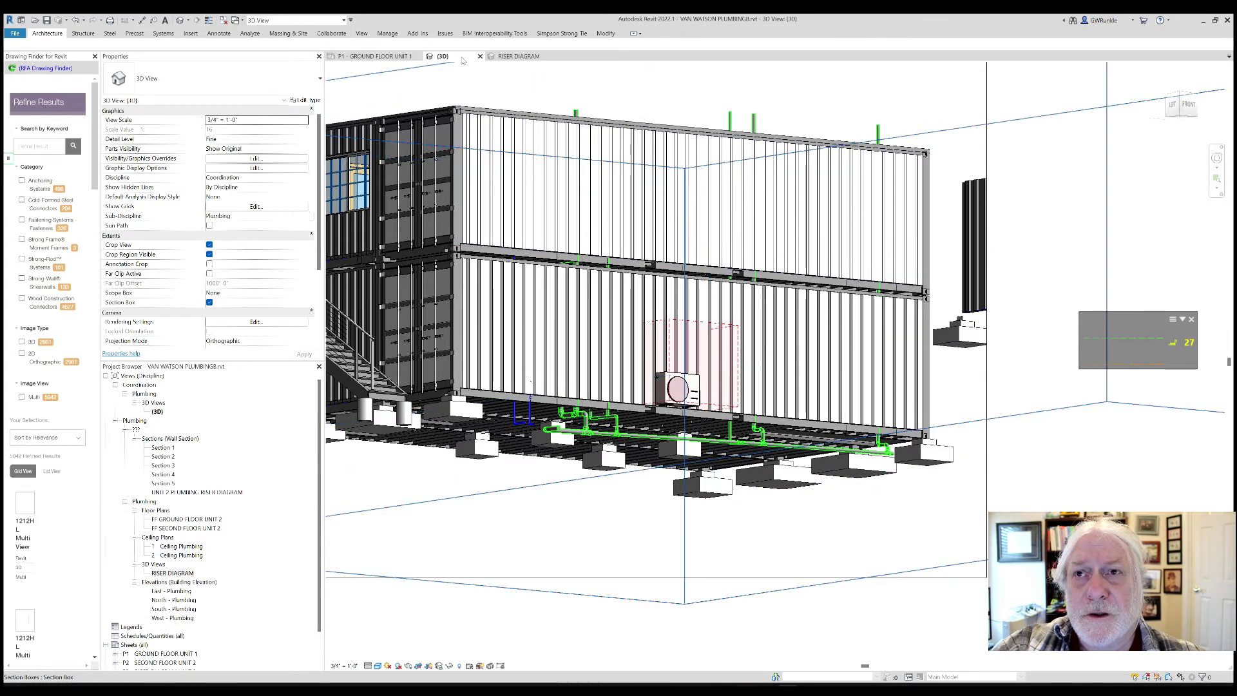
Bring up the sheet P1 - GROUND FLOOR UNIT 1 and inspect the plumbing layout along grid line 4.
{"action": "left_click", "coordinate": [376, 56]}
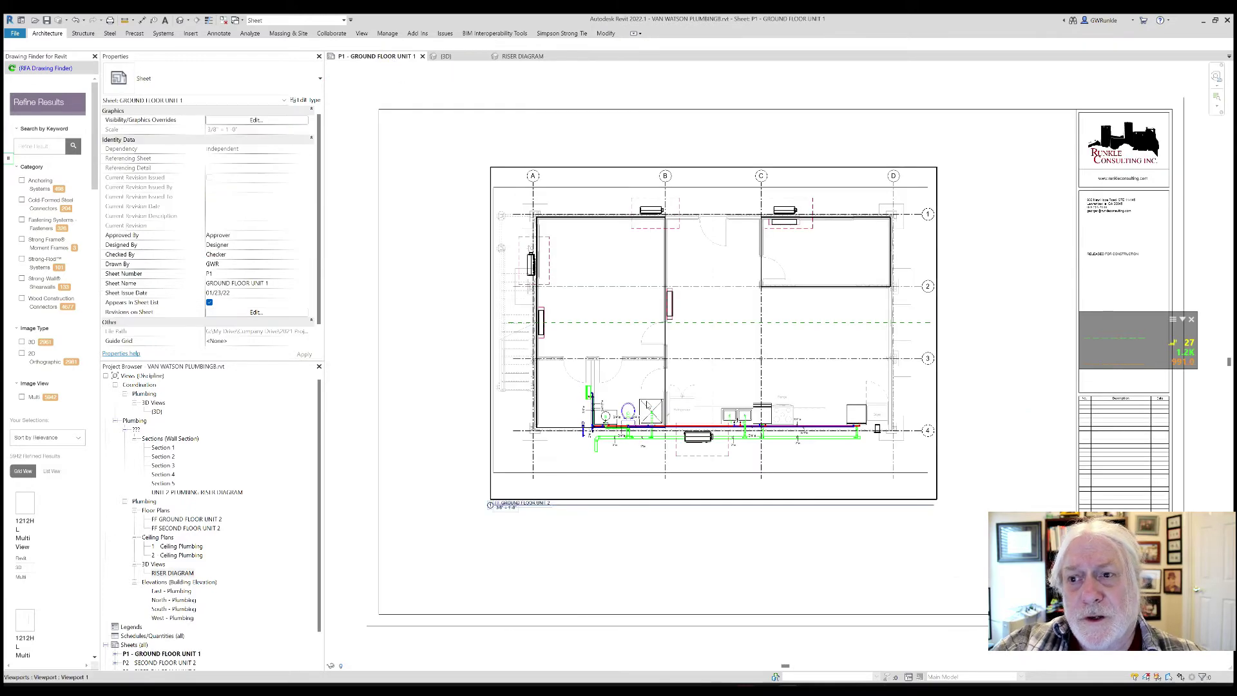
{"action": "scroll", "coordinate": [637, 420], "scroll_direction": "up", "scroll_amount": 4}
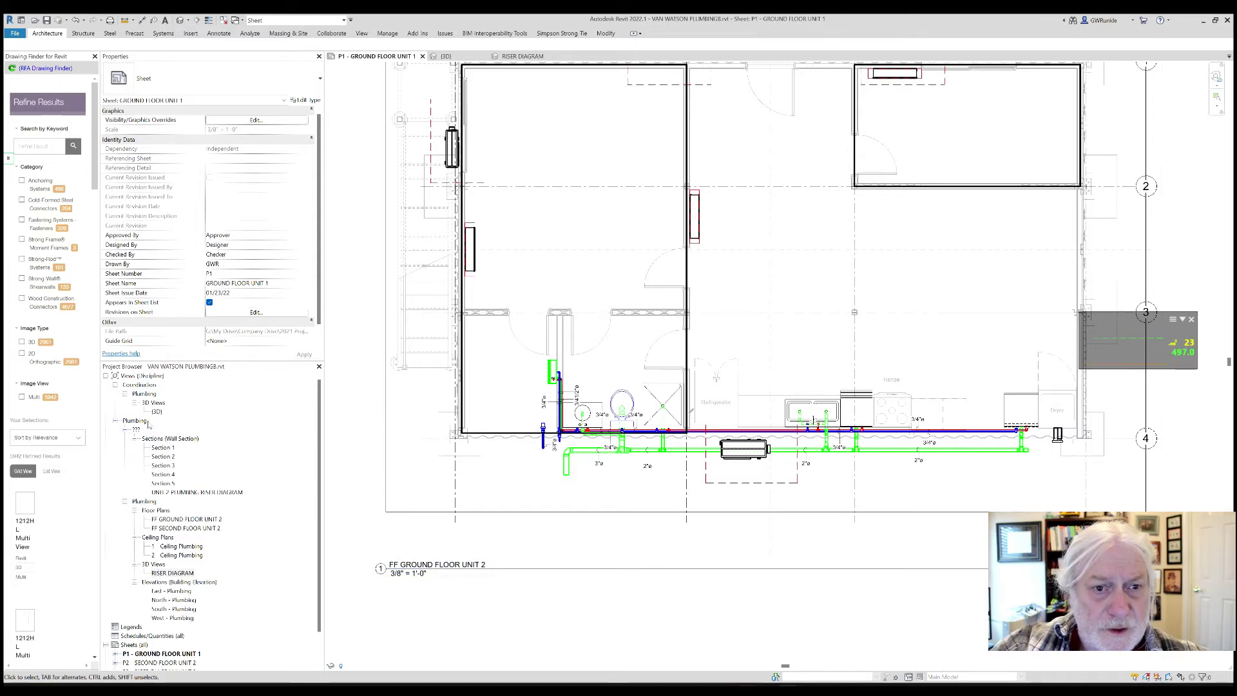
Open the FF SECOND FLOOR UNIT 2 floor plan and examine the bathroom fixtures' supply and drain piping.
{"action": "scroll", "coordinate": [151, 426], "scroll_direction": "down", "scroll_amount": 1}
{"action": "scroll", "coordinate": [212, 451], "scroll_direction": "down", "scroll_amount": 3}
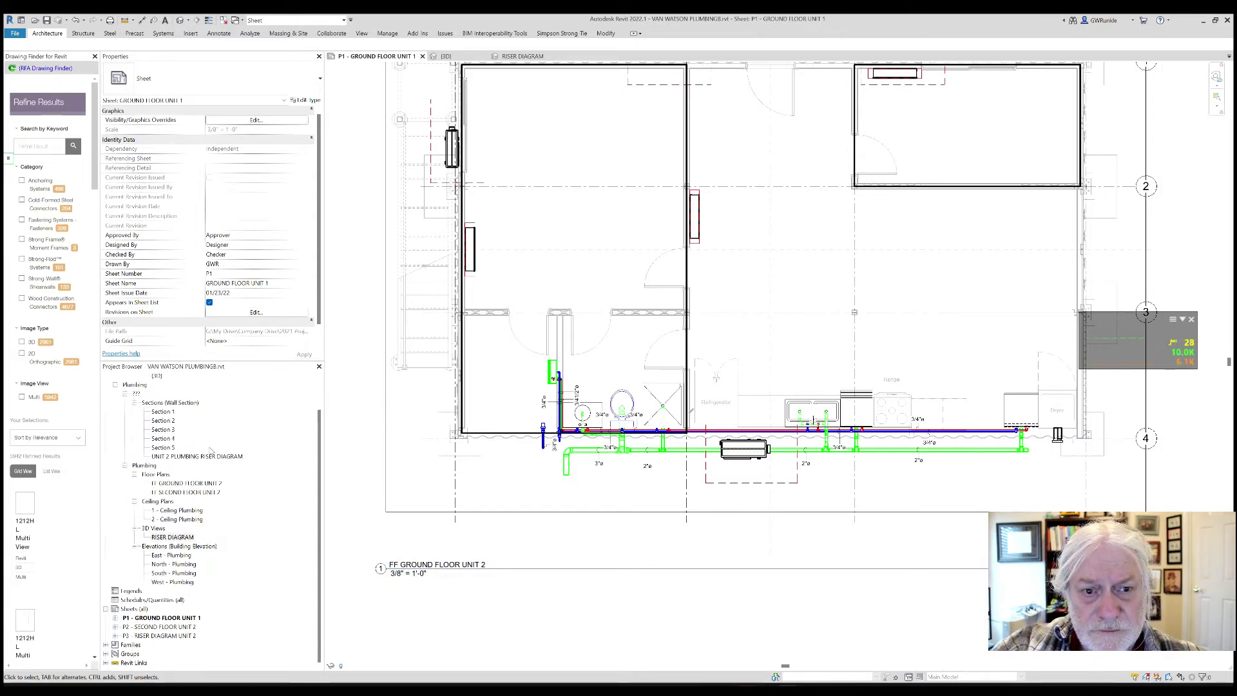
{"action": "left_click", "coordinate": [212, 493]}
{"action": "double_click", "coordinate": [213, 493]}
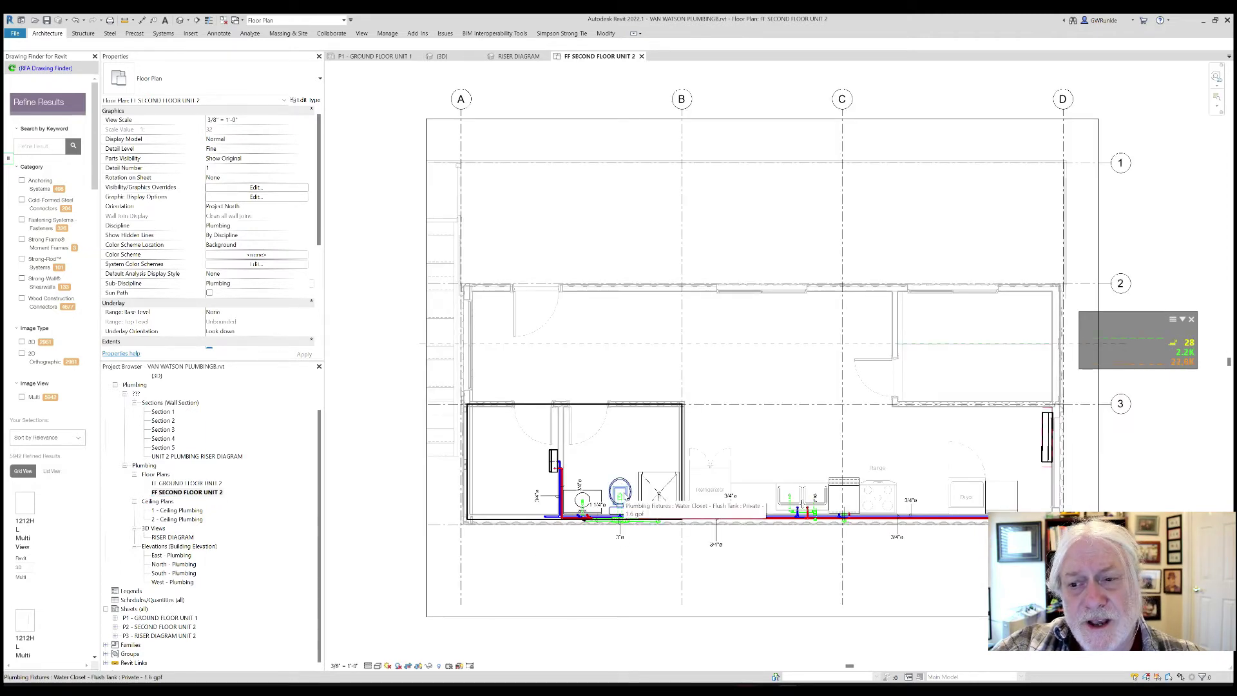
{"action": "scroll", "coordinate": [624, 496], "scroll_direction": "up", "scroll_amount": 2}
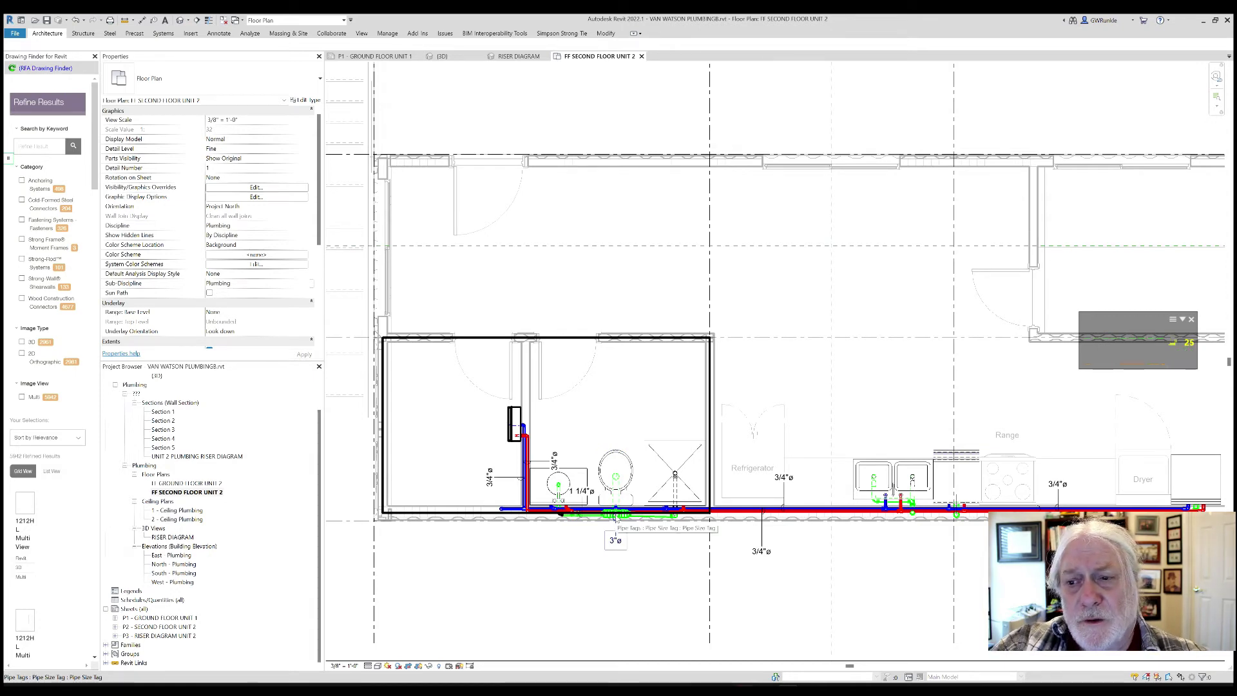
{"action": "scroll", "coordinate": [615, 519], "scroll_direction": "up", "scroll_amount": 3}
{"action": "middle_click_drag", "start_coordinate": [657, 488], "coordinate": [708, 464]}
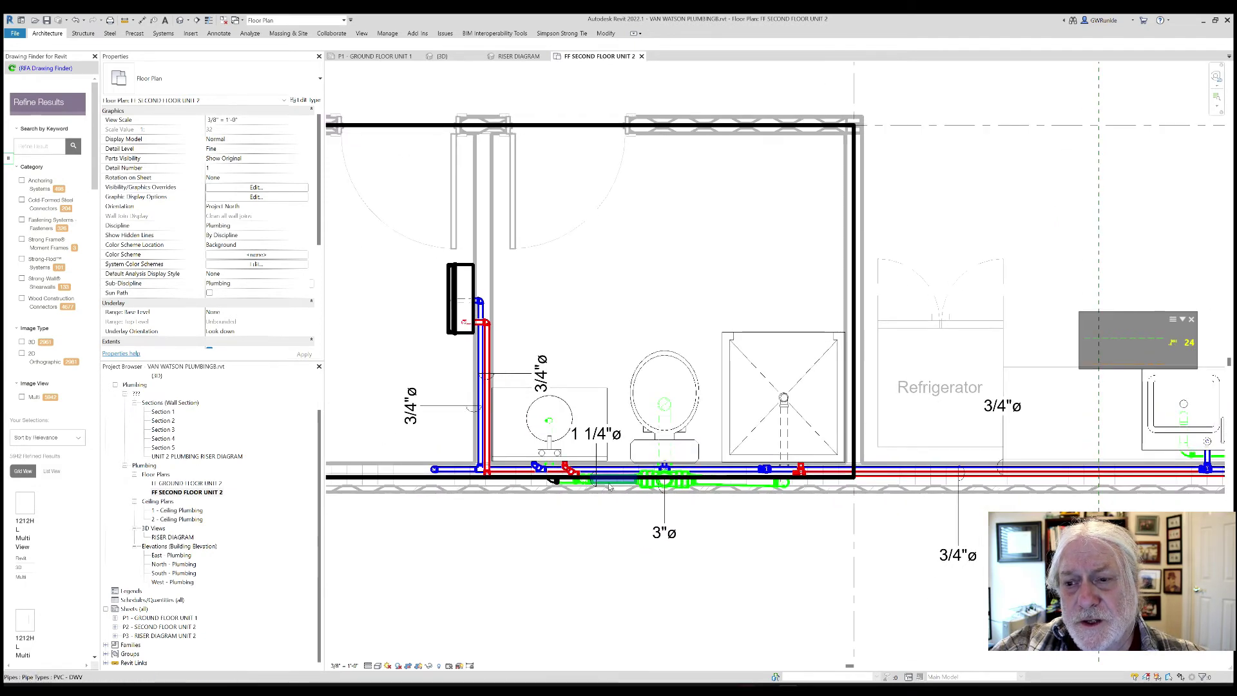
{"action": "scroll", "coordinate": [723, 489], "scroll_direction": "down", "scroll_amount": 1}
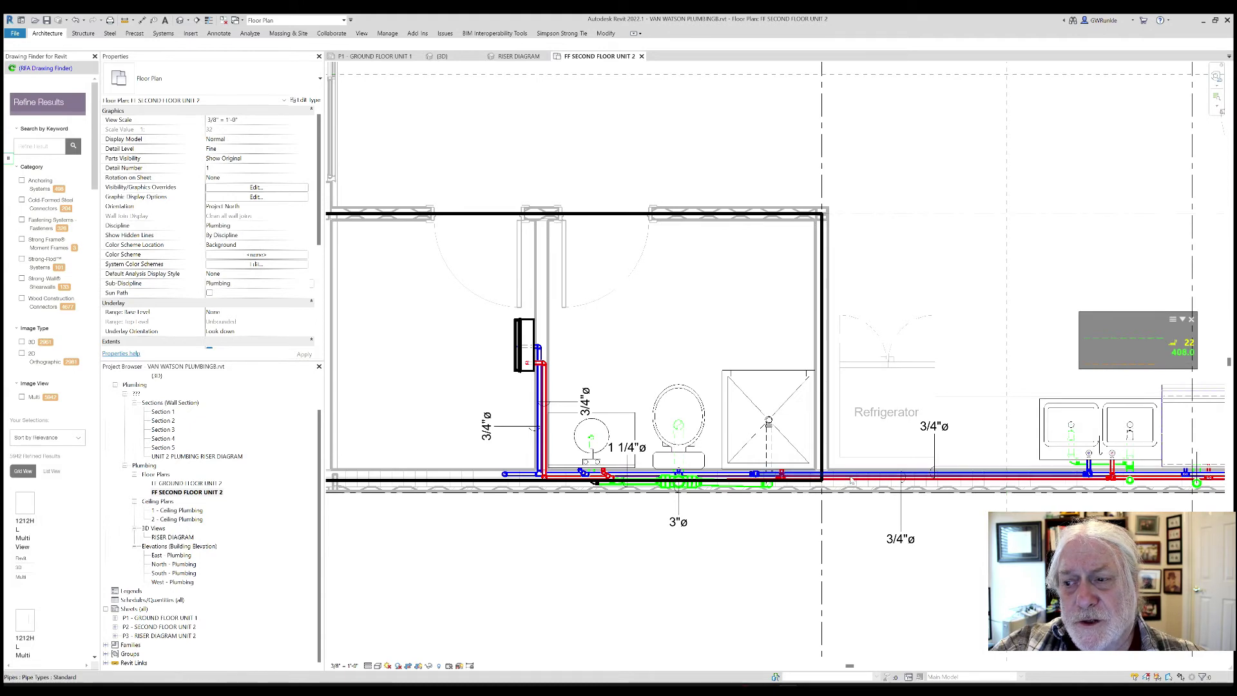
{"action": "scroll", "coordinate": [851, 480], "scroll_direction": "down", "scroll_amount": 2}
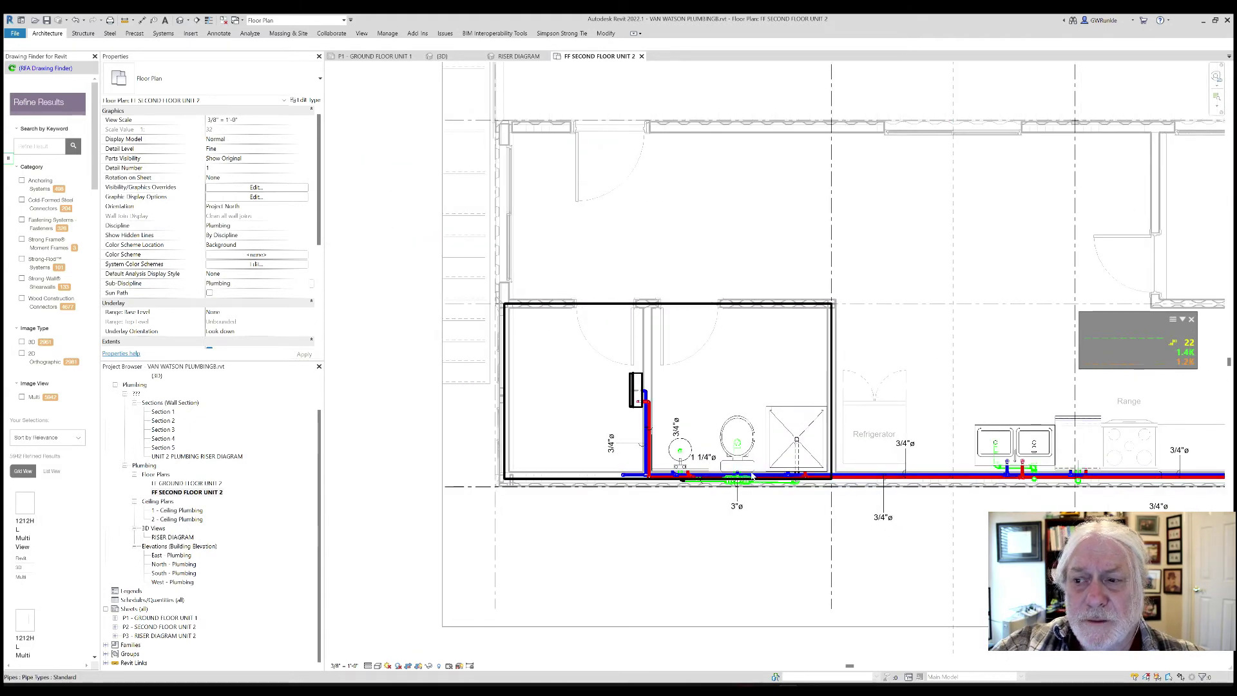